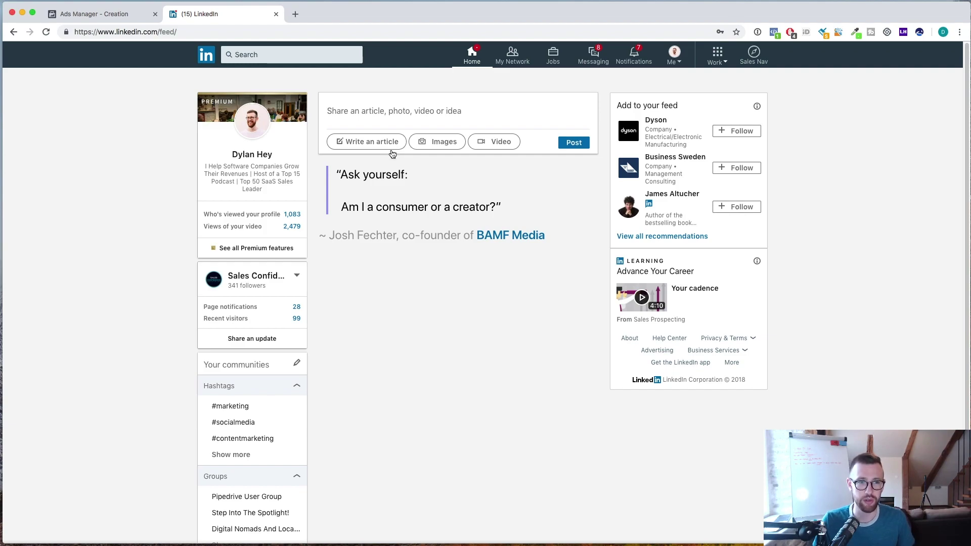
Step: Start a people search and bring up the All people filters panel
left_click(305, 54)
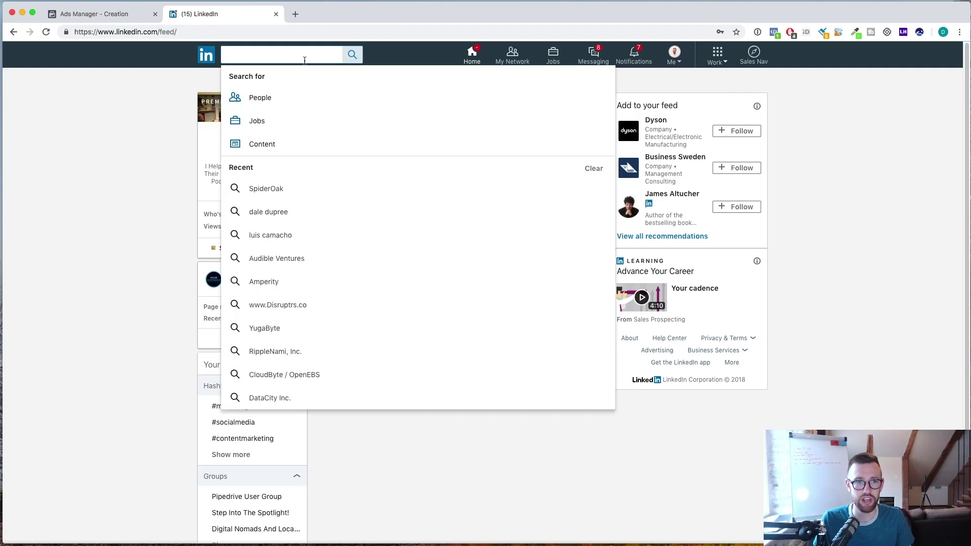
left_click(289, 99)
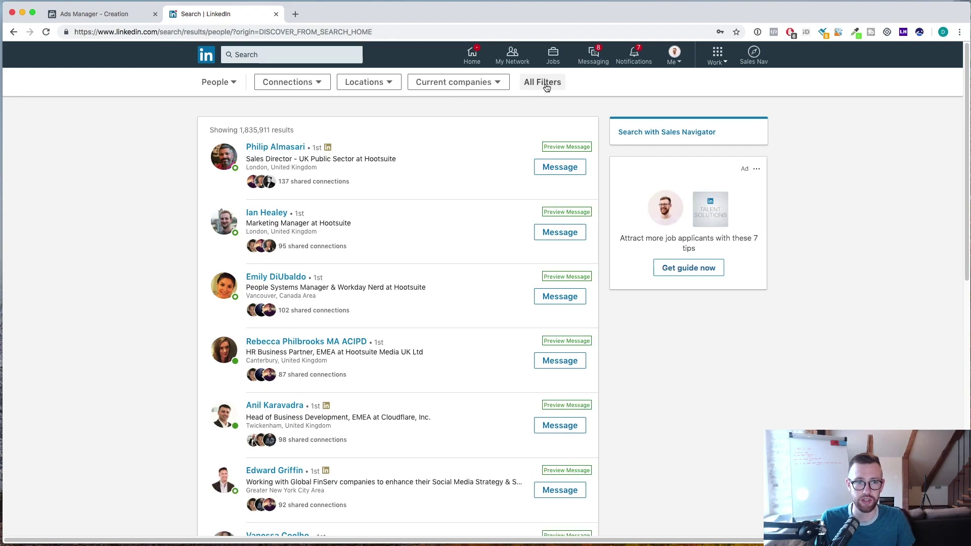
left_click(546, 84)
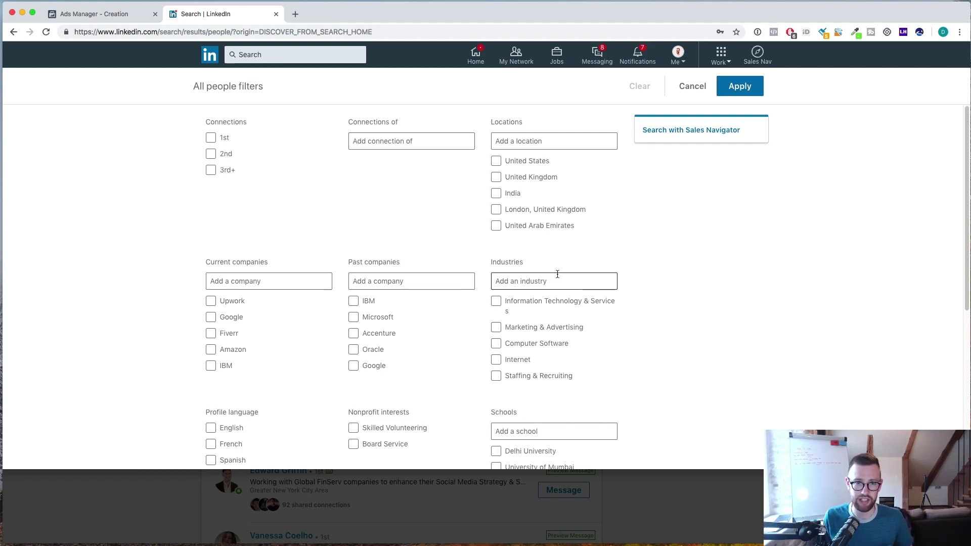
Step: Set the Locations filter to London, United Kingdom
scroll(557, 274, "down", 1)
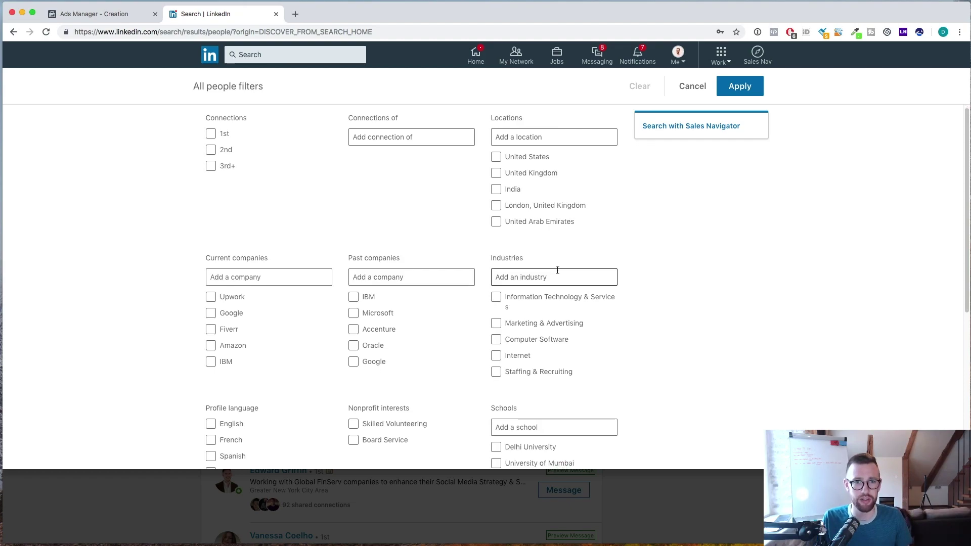
left_click(527, 135)
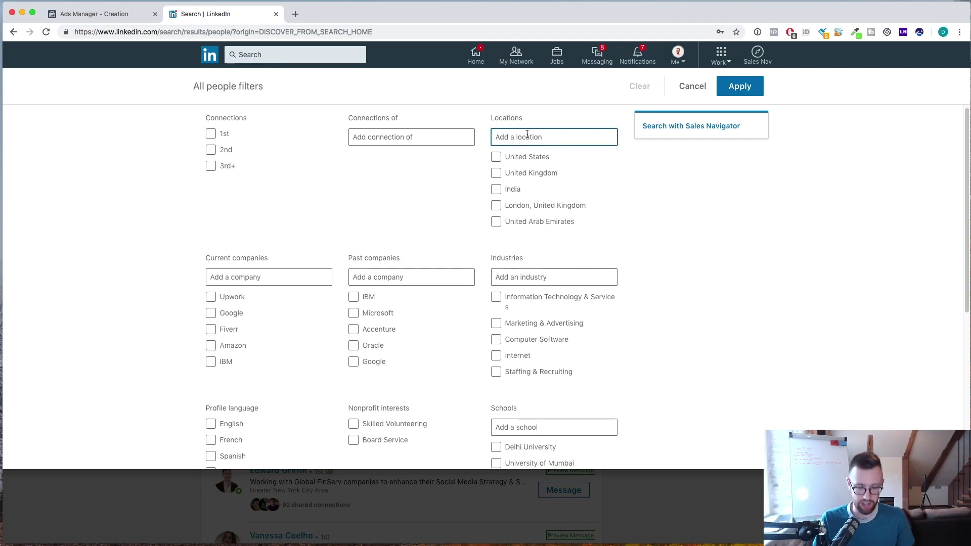
type("London")
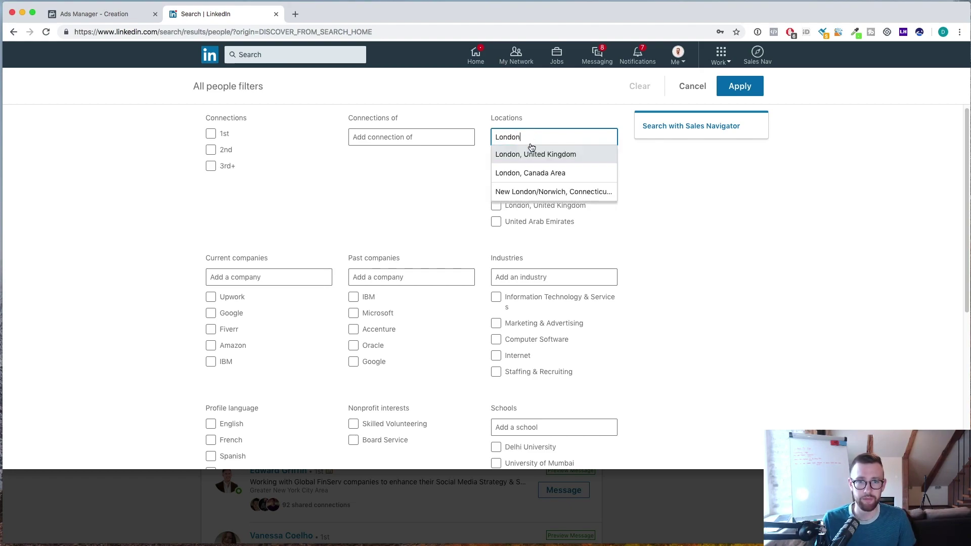
left_click(532, 154)
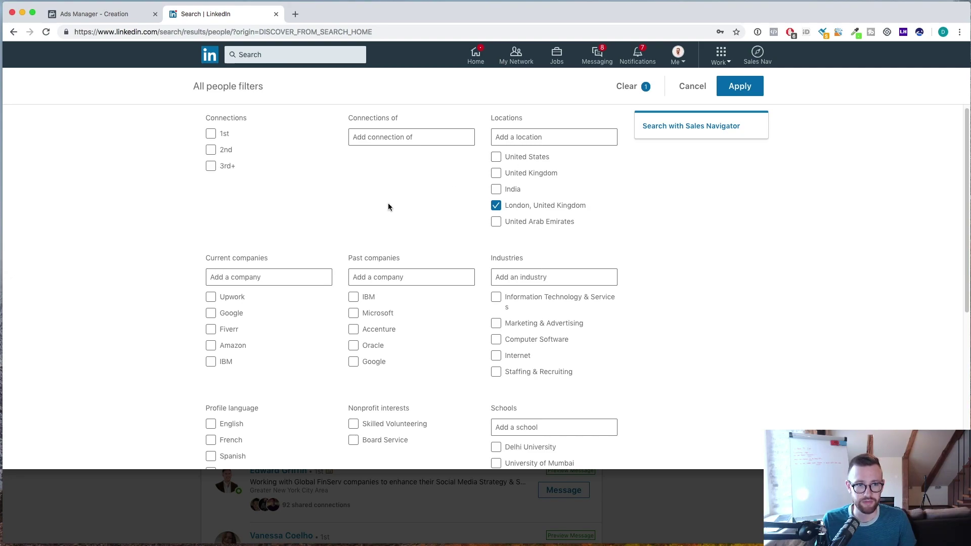
Step: Include 2nd and 3rd+ connections in the filters
left_click(224, 154)
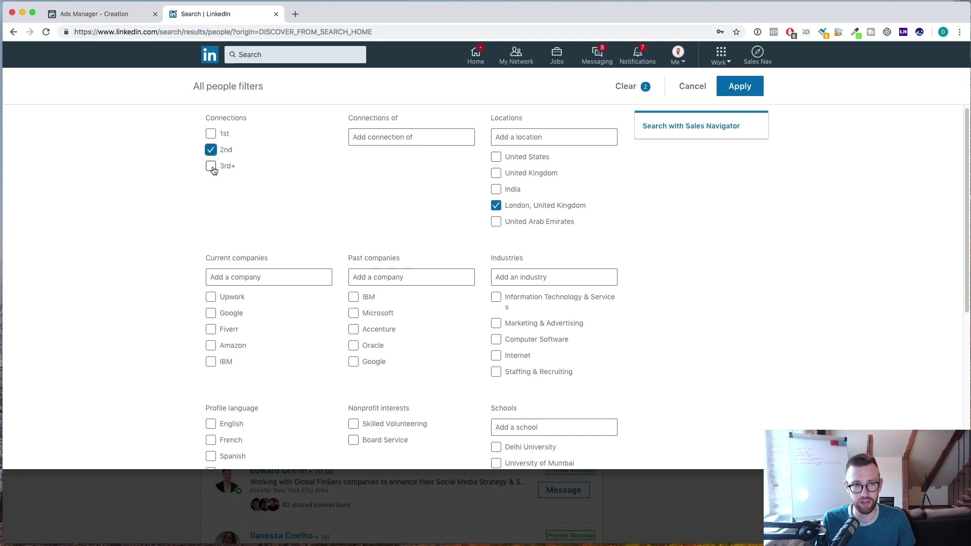
left_click(213, 170)
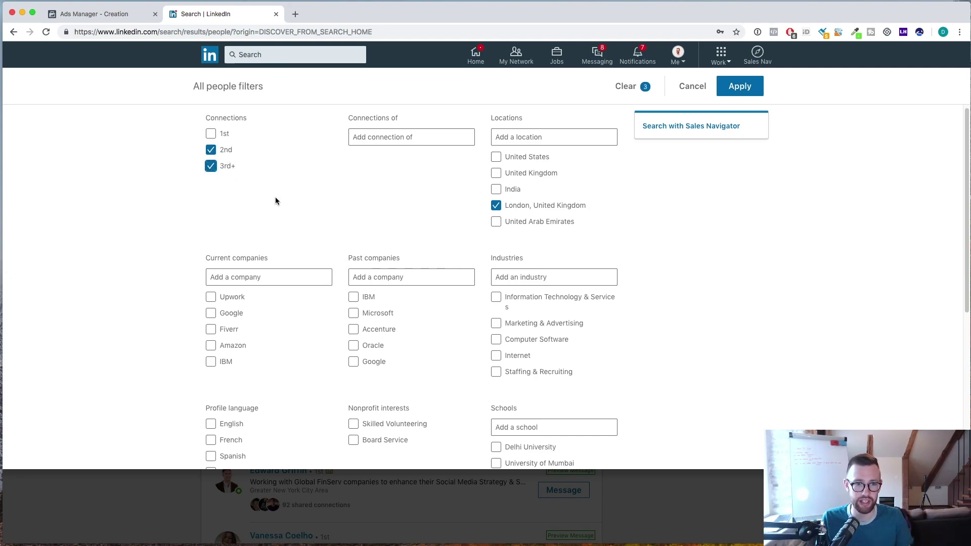
scroll(340, 215, "down", 1)
scroll(340, 216, "down", 1)
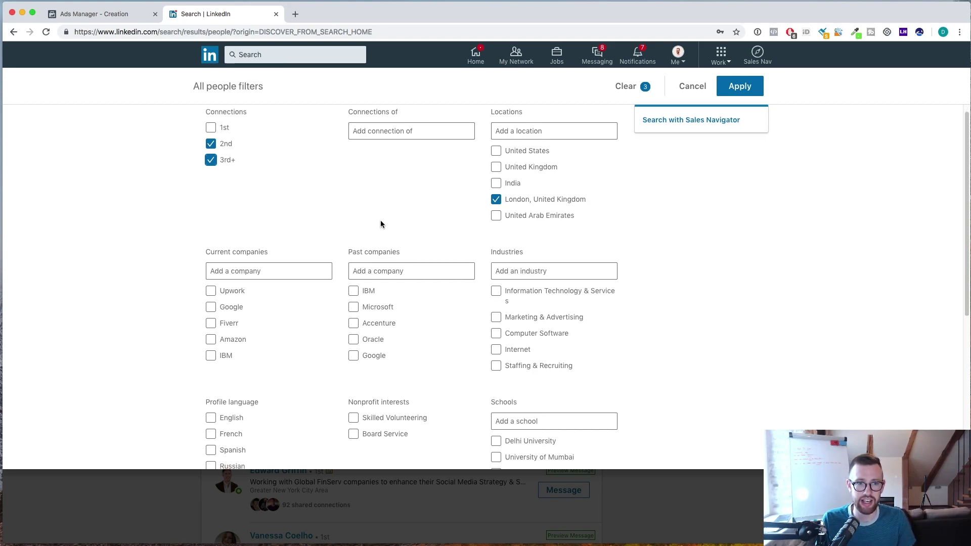
scroll(380, 223, "down", 3)
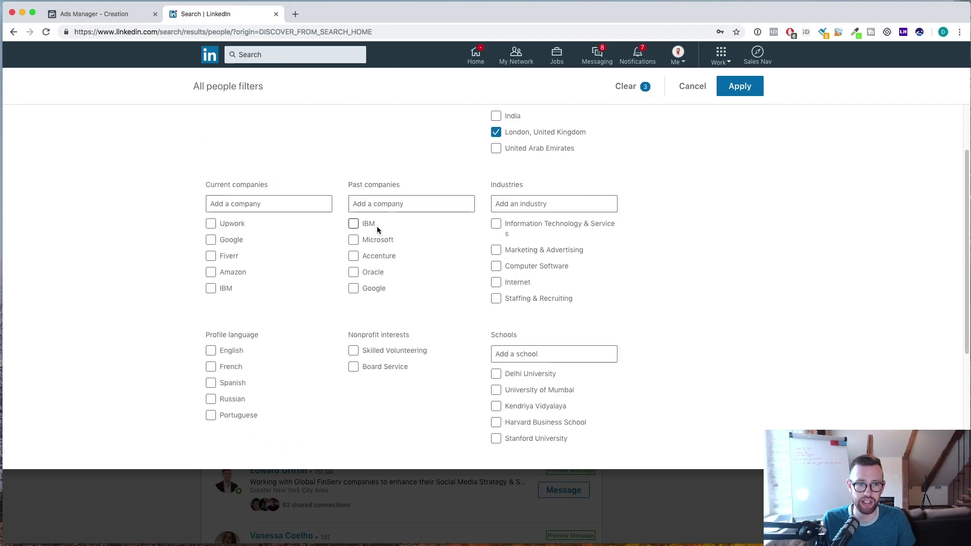
scroll(465, 277, "down", 6)
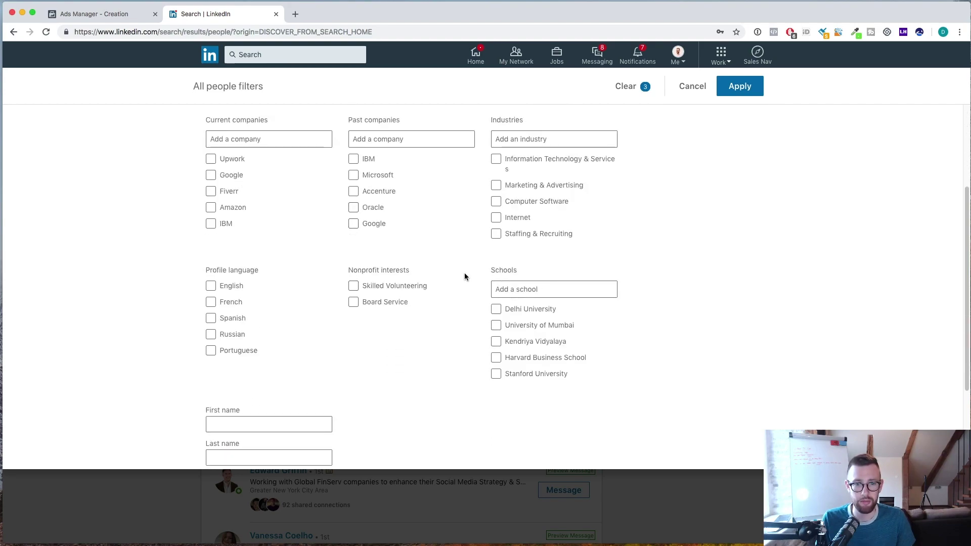
scroll(465, 276, "up", 10)
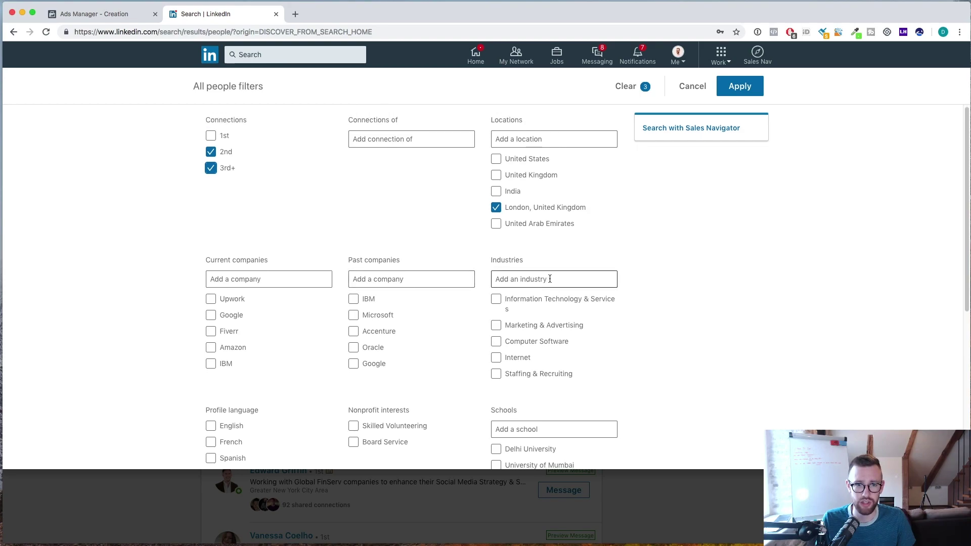
Step: Add the Health, Wellness and Fitness industry filter
left_click(551, 278)
type("fitn")
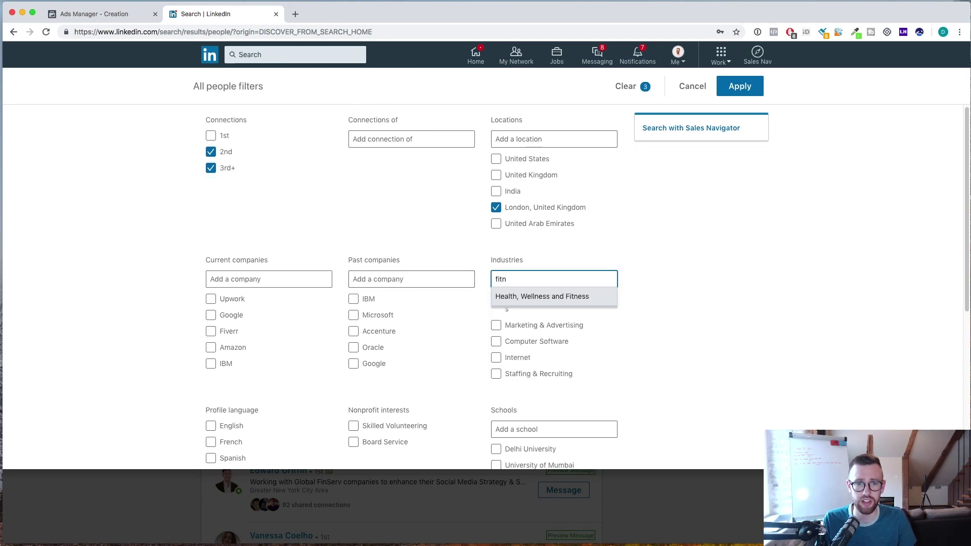
left_click(558, 296)
scroll(420, 341, "down", 5)
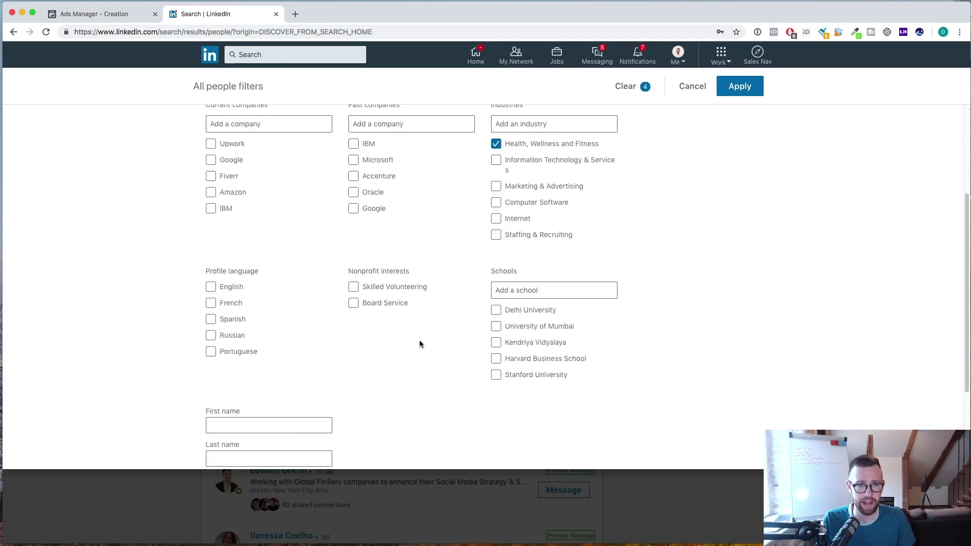
scroll(419, 344, "down", 2)
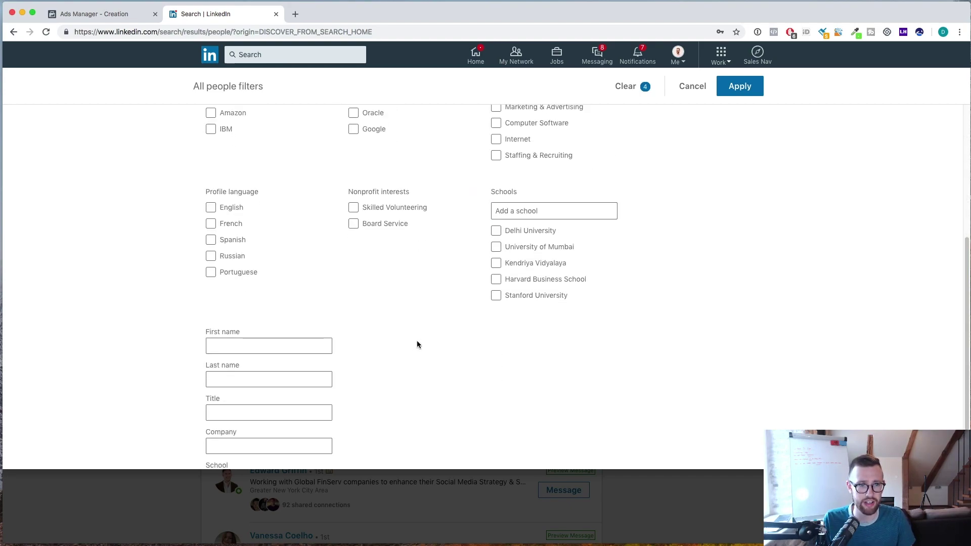
Step: Add the job title filter Manager
left_click(243, 411)
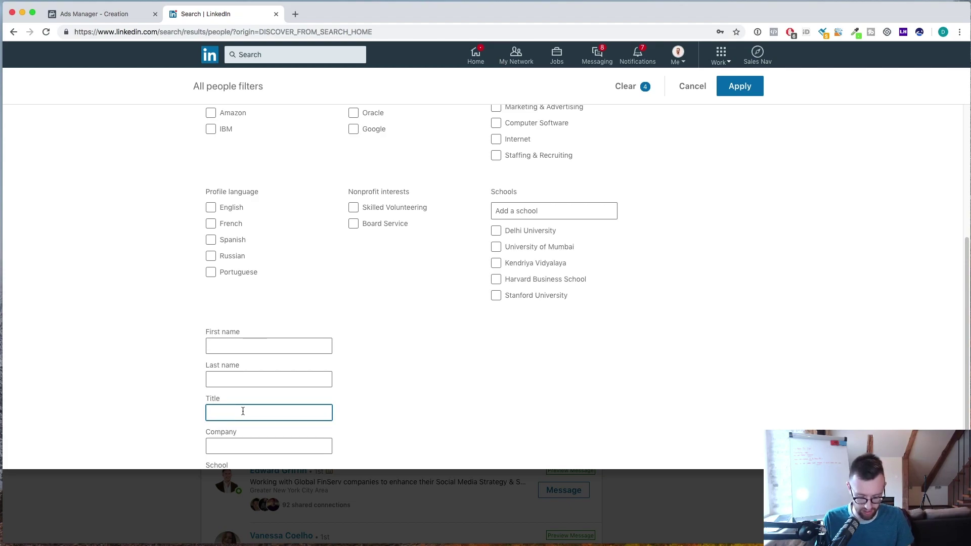
type("Founder")
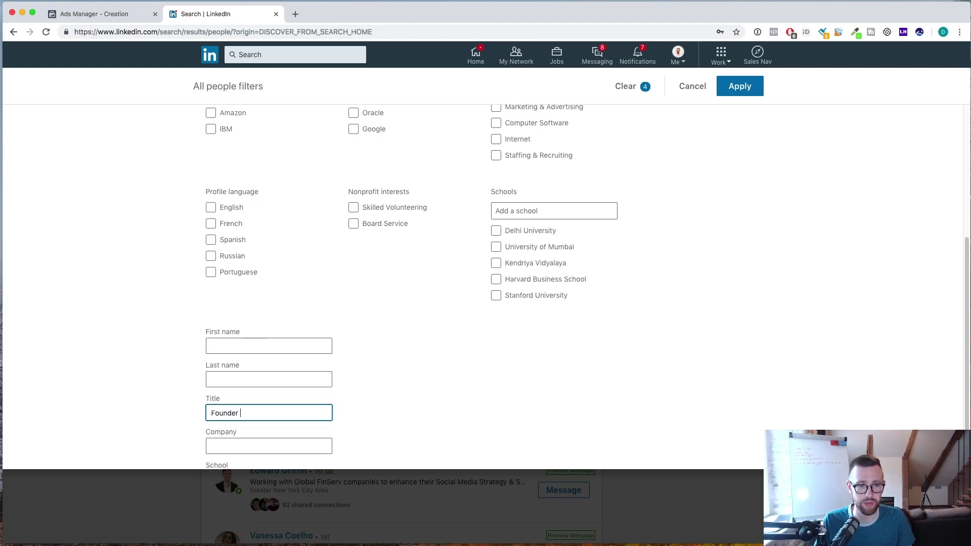
key("BackSpace")
key("BackSpace")
key("BackSpace")
key("BackSpace")
key("BackSpace")
key("BackSpace")
key("BackSpace")
type("Manger")
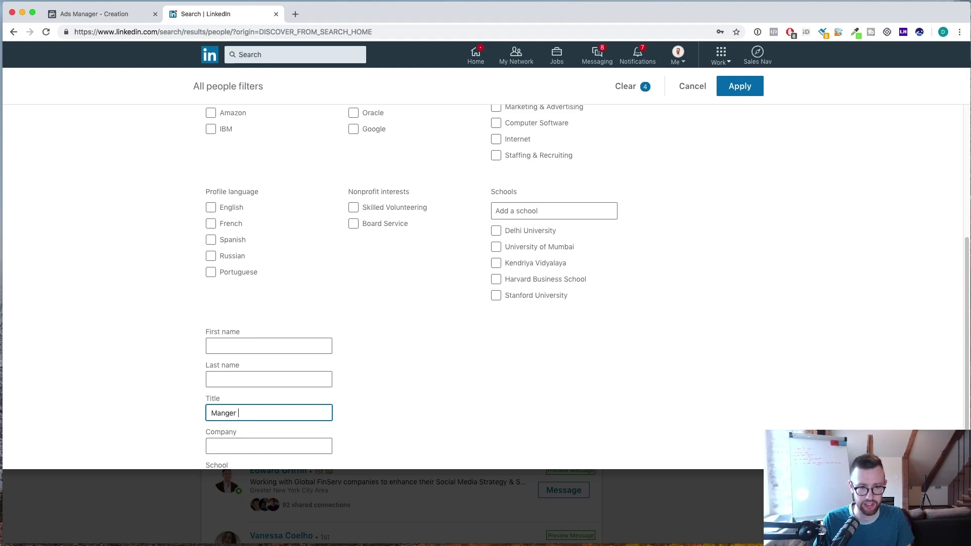
key("BackSpace")
key("BackSpace")
key("BackSpace")
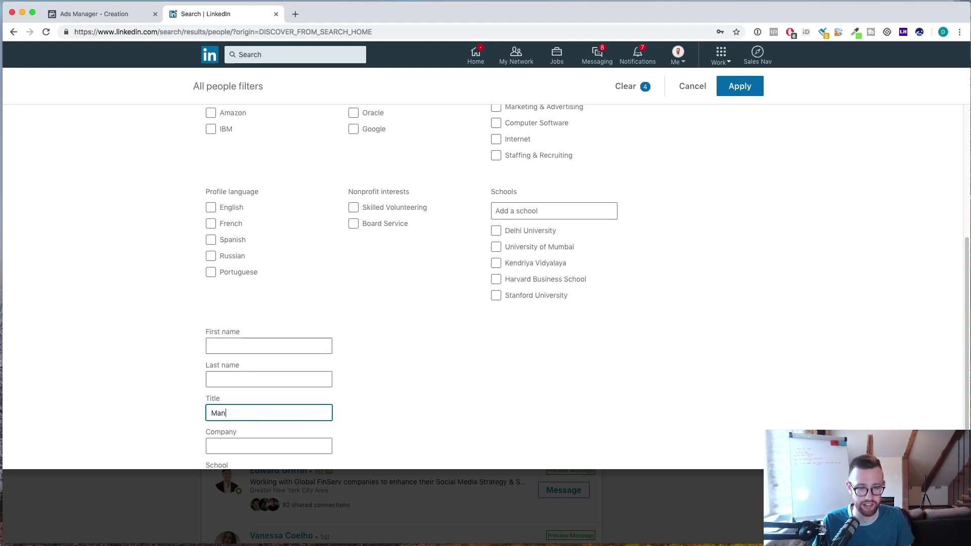
type("ager")
left_click(403, 396)
scroll(405, 394, "up", 1)
scroll(519, 349, "up", 3)
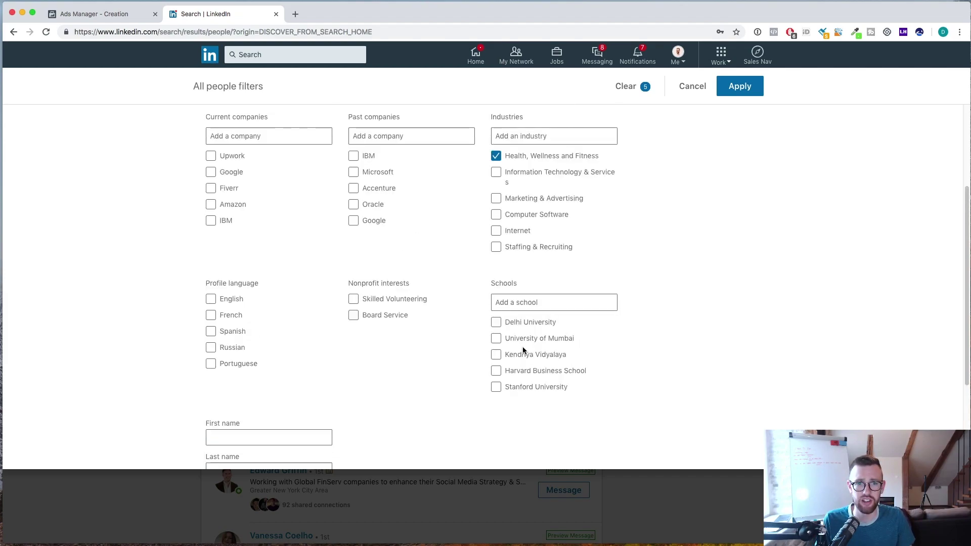
scroll(501, 334, "up", 3)
scroll(354, 258, "up", 3)
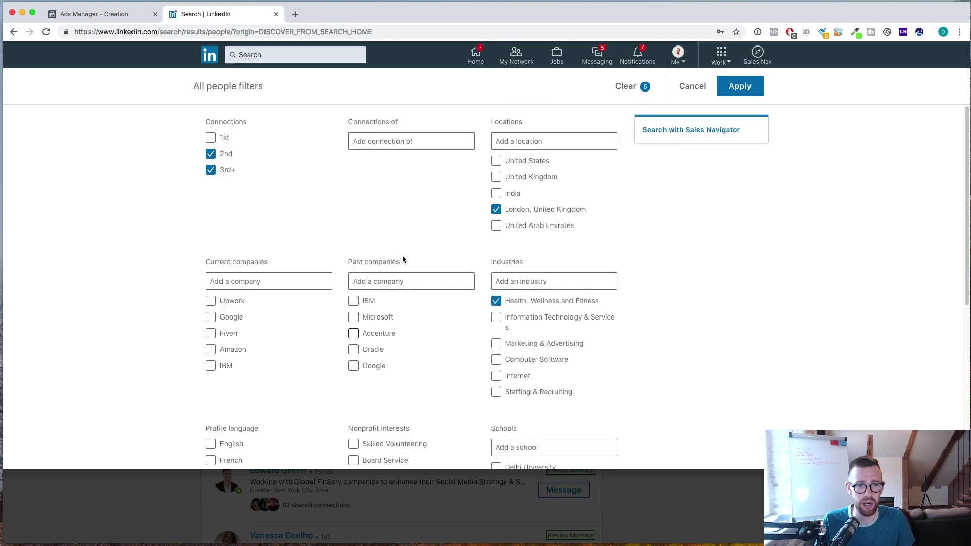
Step: Apply all five pending filters, giving 4,933 people results
left_click(752, 86)
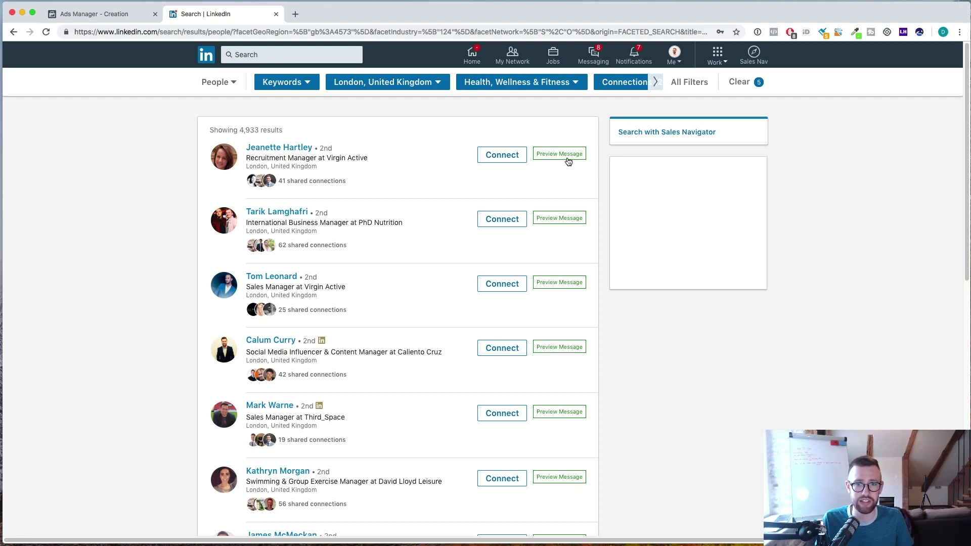
Step: Rerun the search in Sales Navigator for 47,577 lead results, then open Advanced
left_click(664, 136)
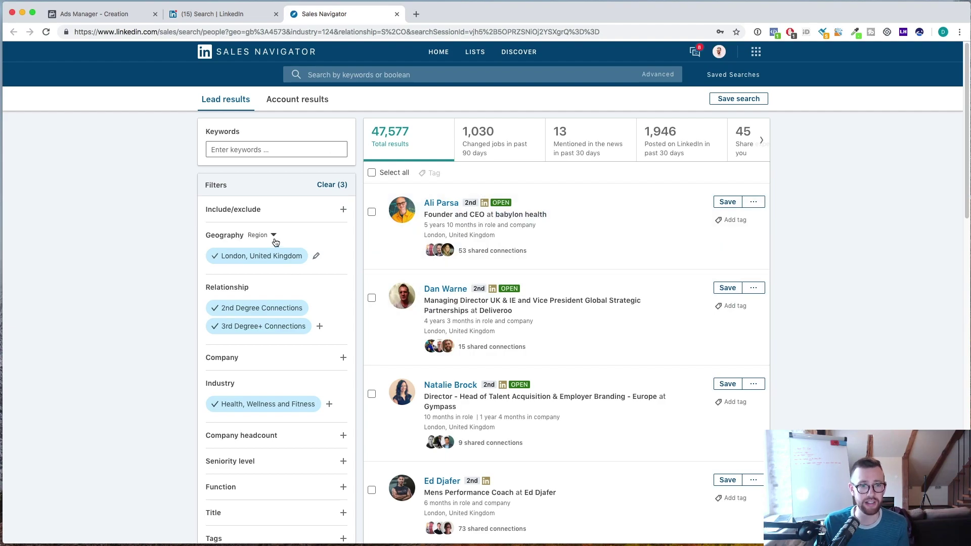
scroll(343, 269, "down", 1)
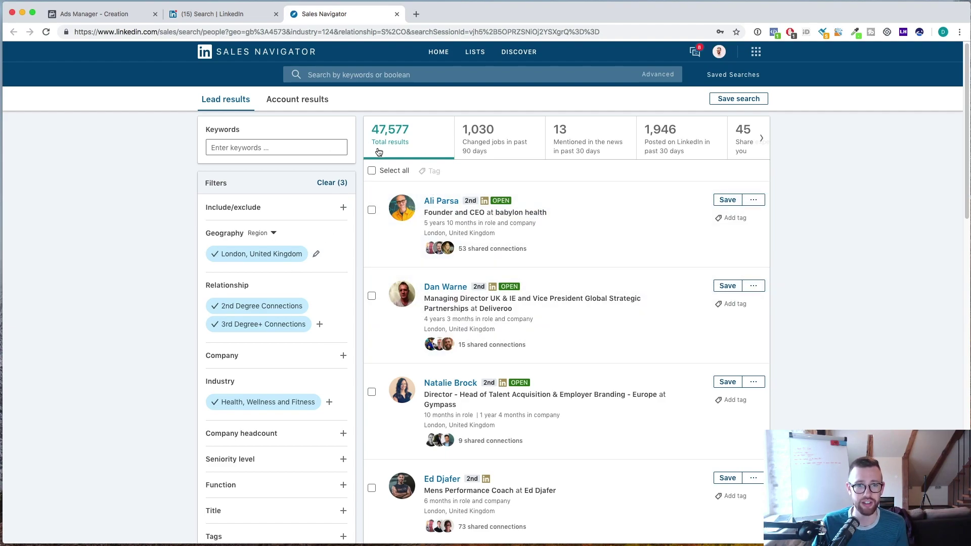
scroll(350, 288, "up", 1)
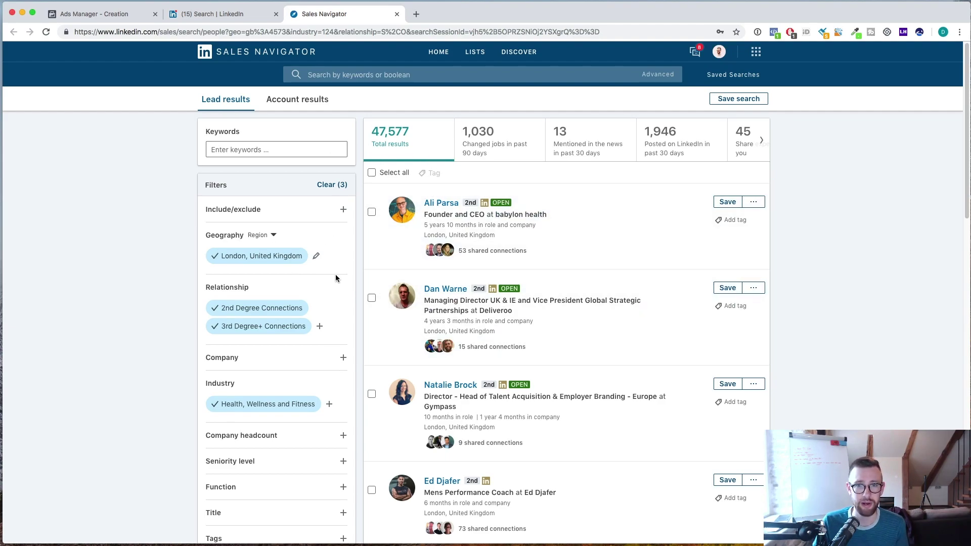
scroll(323, 264, "down", 2)
scroll(649, 96, "up", 2)
left_click(659, 76)
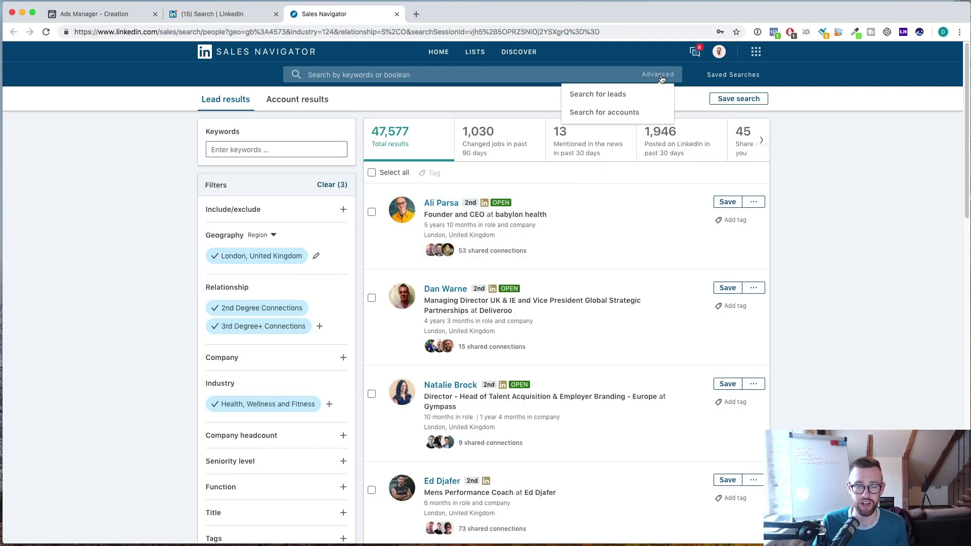
Step: Tick company headcount 11-50, 51-200, 201-500 and 501-1000, leaving 9,295 results
left_click(602, 96)
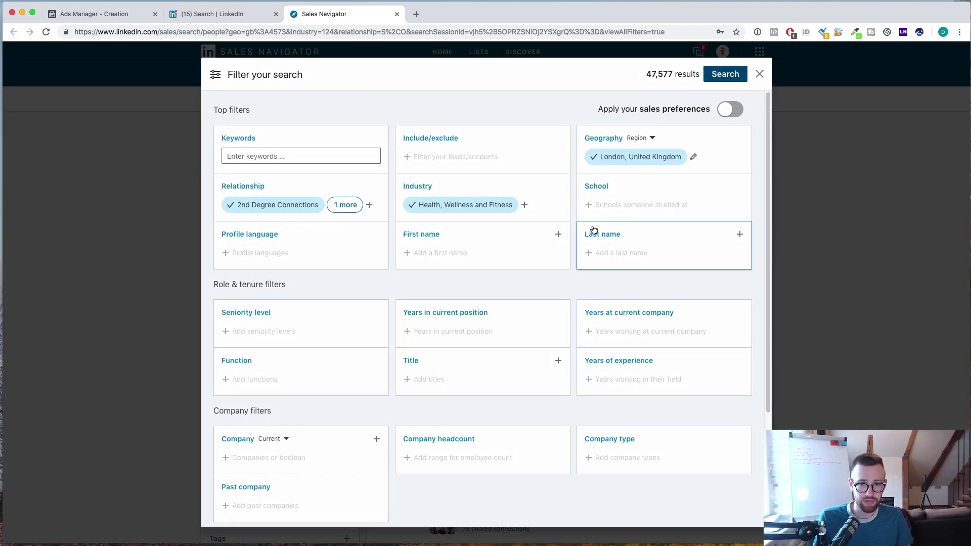
scroll(593, 230, "down", 3)
scroll(594, 231, "up", 3)
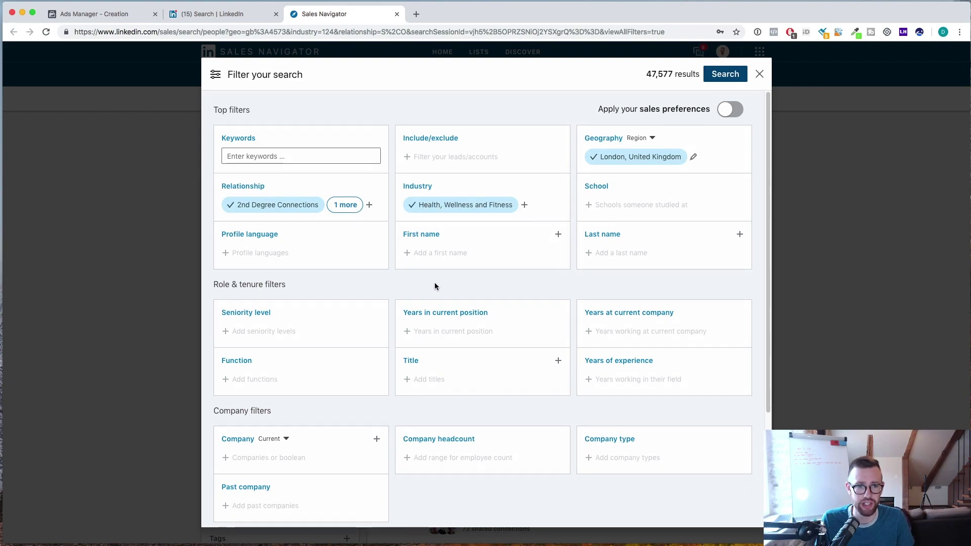
scroll(448, 278, "down", 1)
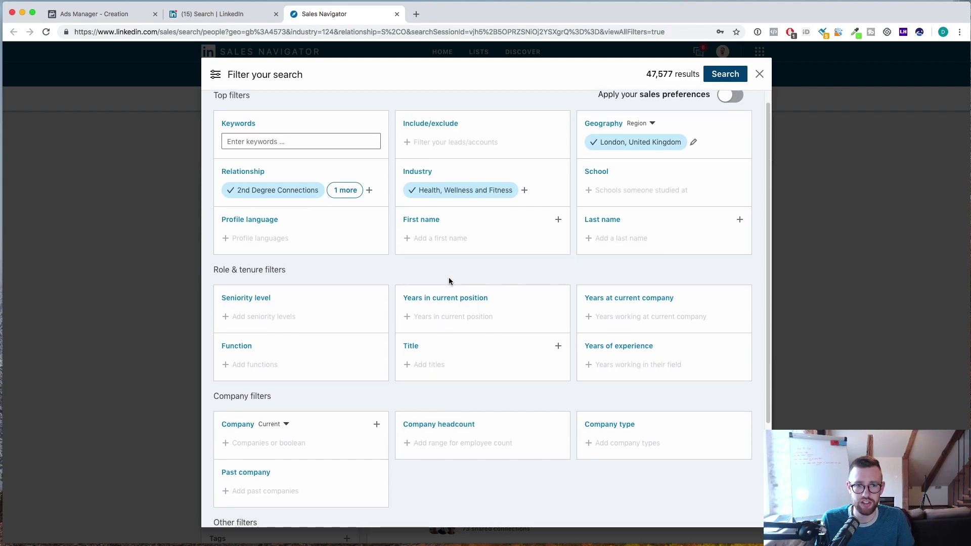
scroll(449, 281, "down", 1)
left_click(438, 431)
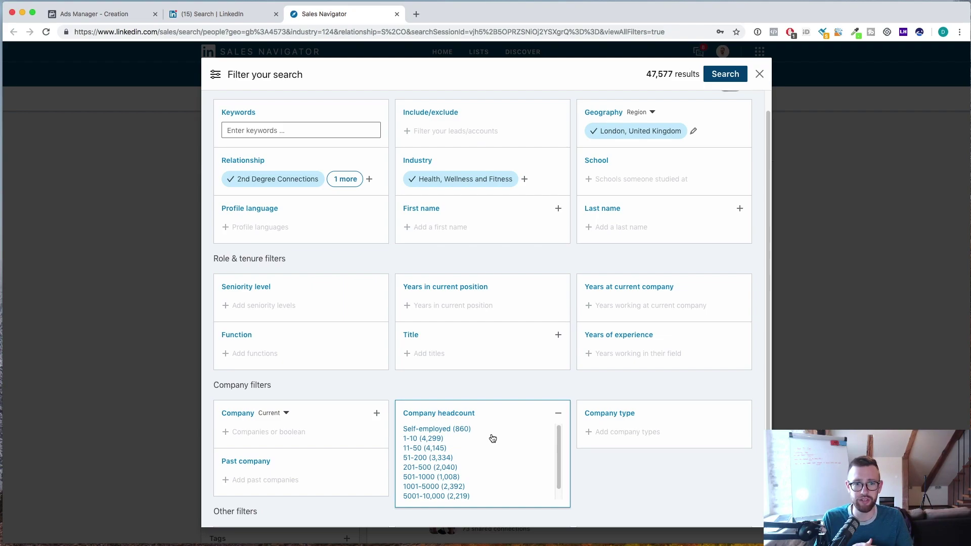
left_click(415, 449)
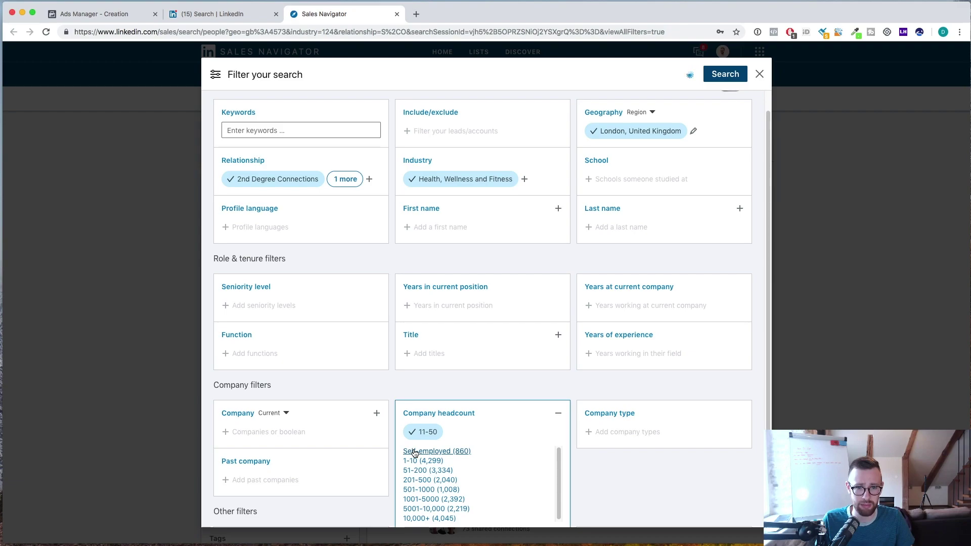
left_click(438, 471)
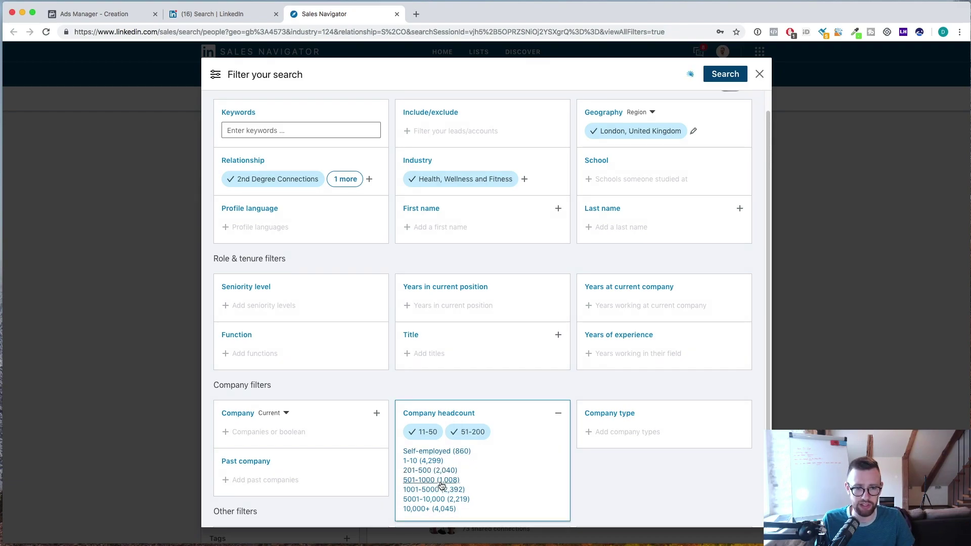
left_click(441, 473)
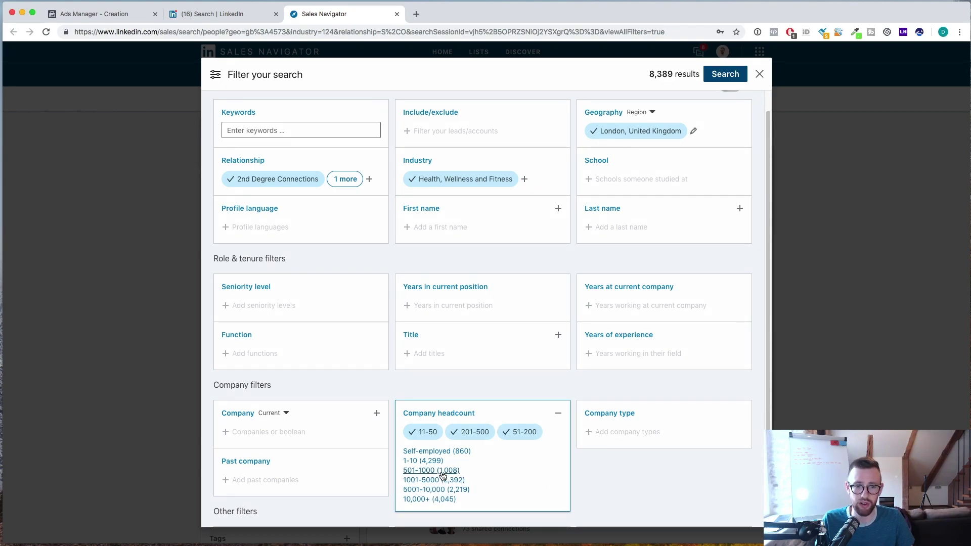
left_click(445, 471)
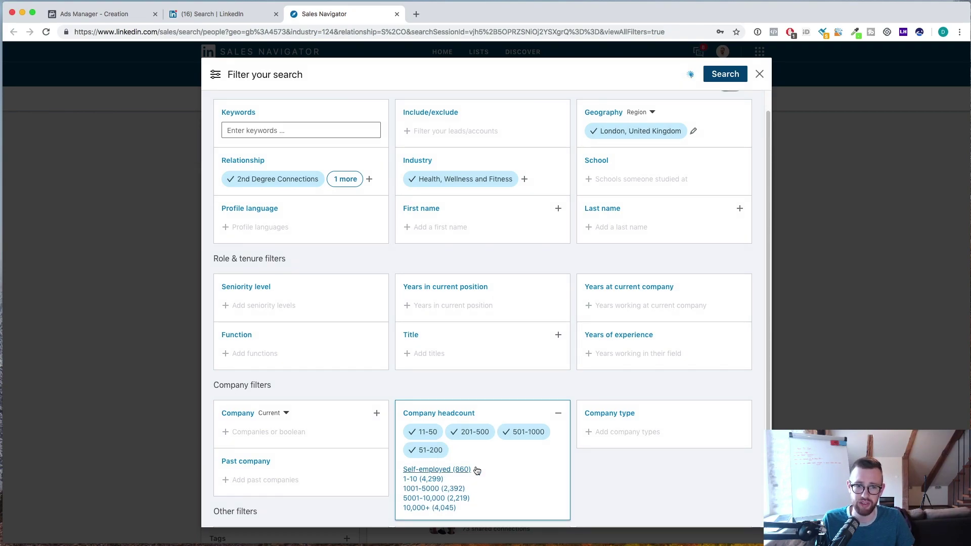
left_click(658, 480)
scroll(607, 486, "down", 3)
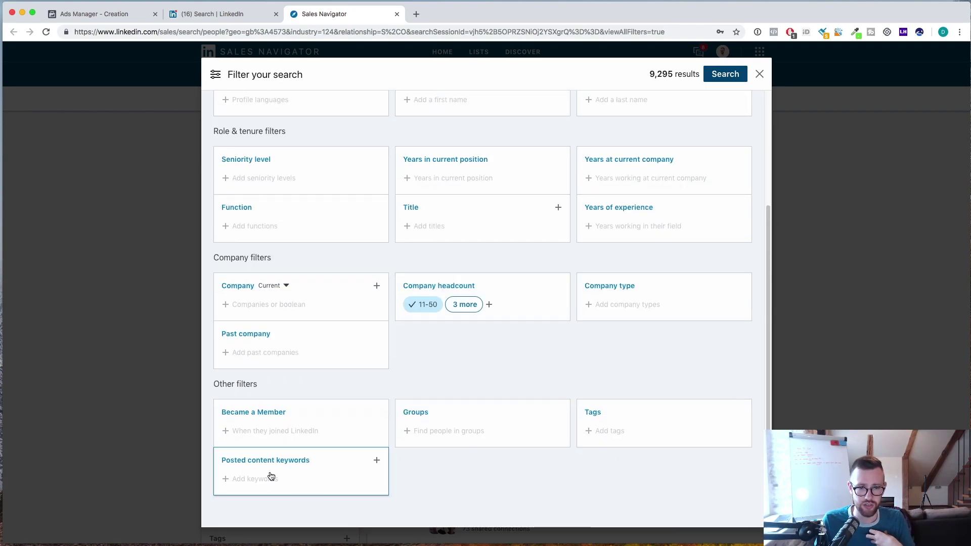
Step: Add the keyword 'gym' and run the lead search, narrowing results to 878
scroll(304, 463, "up", 2)
scroll(321, 456, "up", 2)
left_click(284, 157)
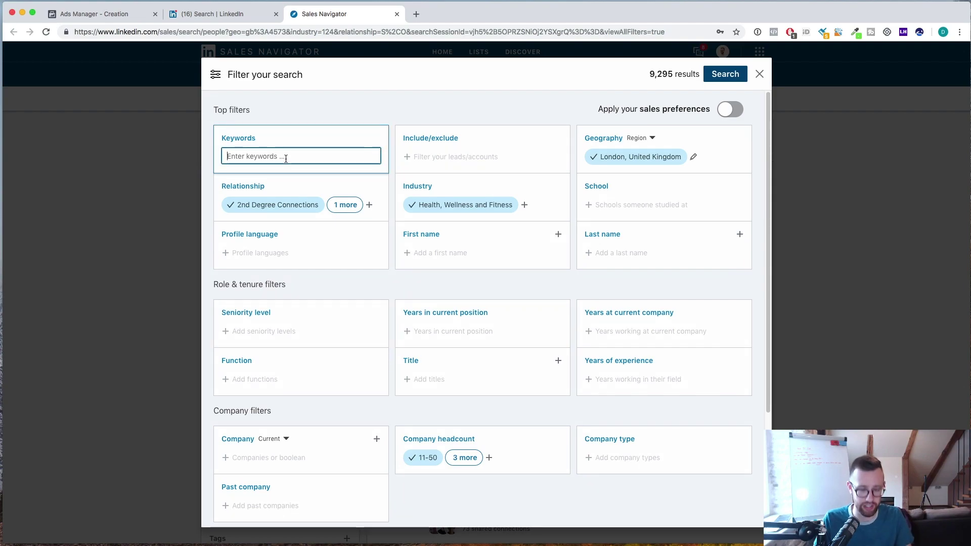
type("gym")
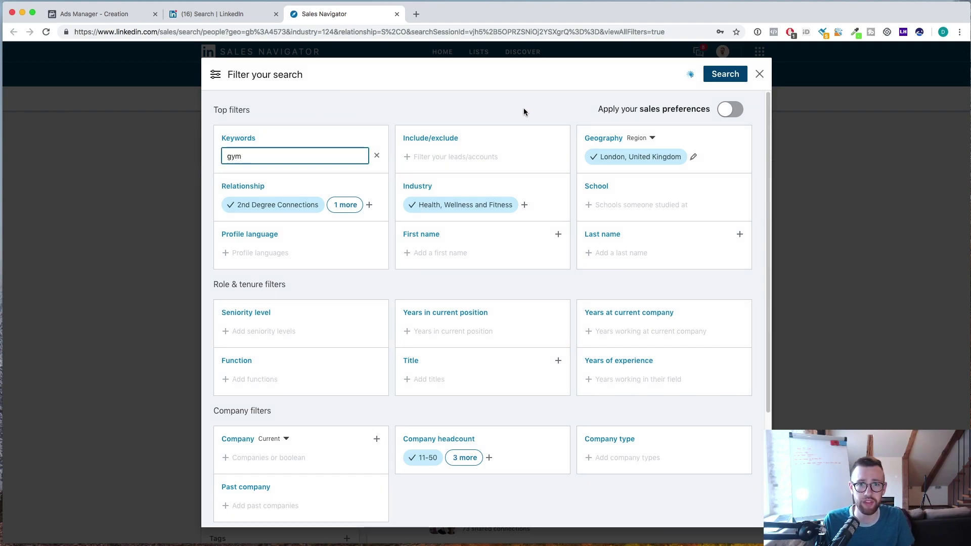
left_click(722, 76)
mouse_move(721, 82)
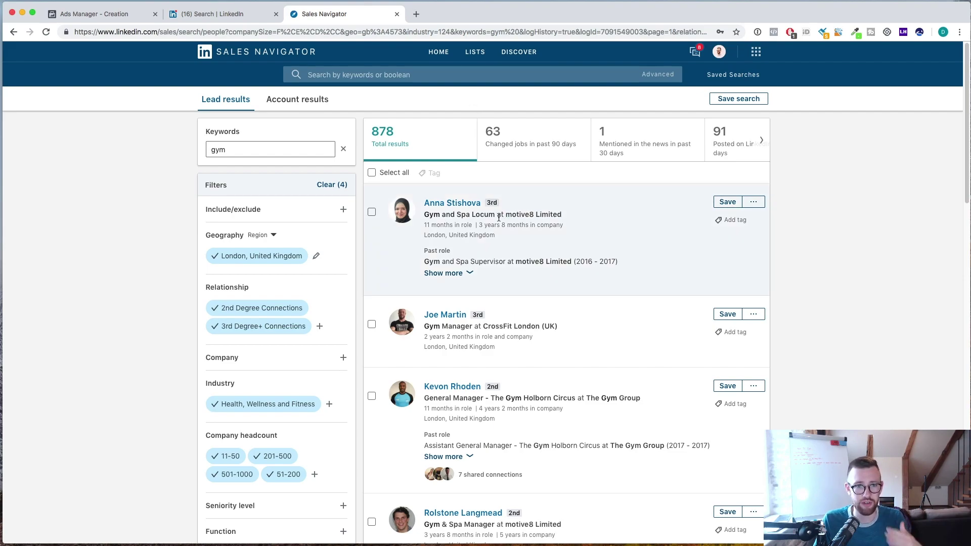
scroll(577, 214, "down", 1)
scroll(577, 214, "down", 1)
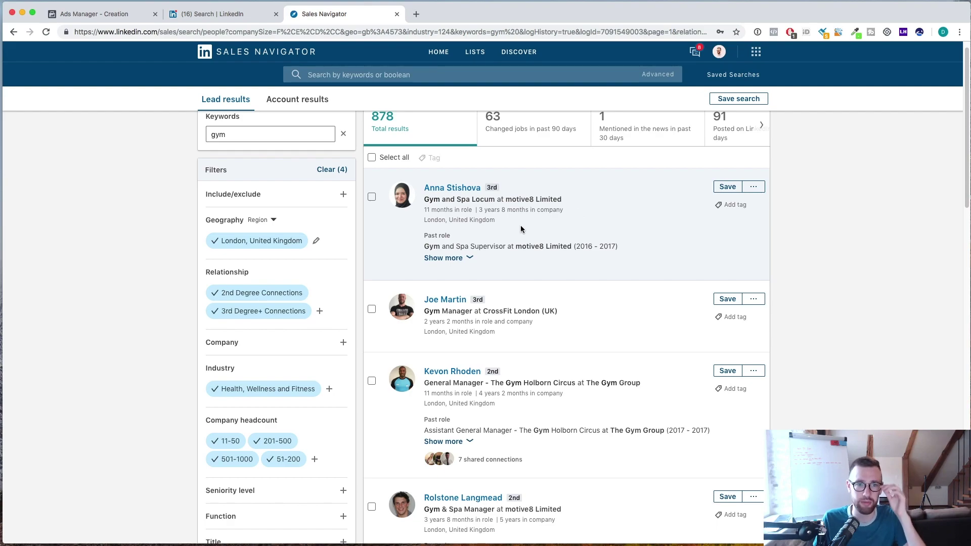
scroll(450, 143, "up", 1)
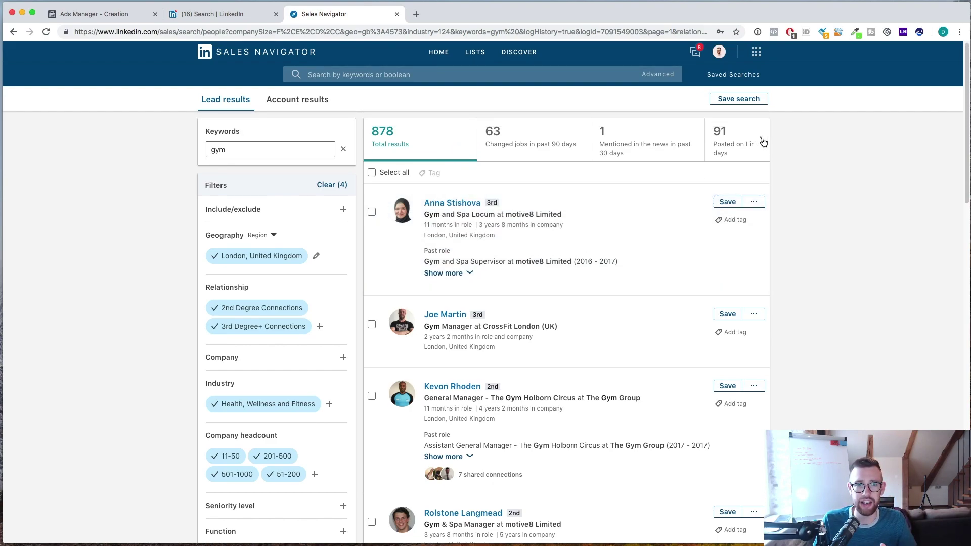
Step: Show only the 91 leads who posted on LinkedIn recently
left_click(733, 147)
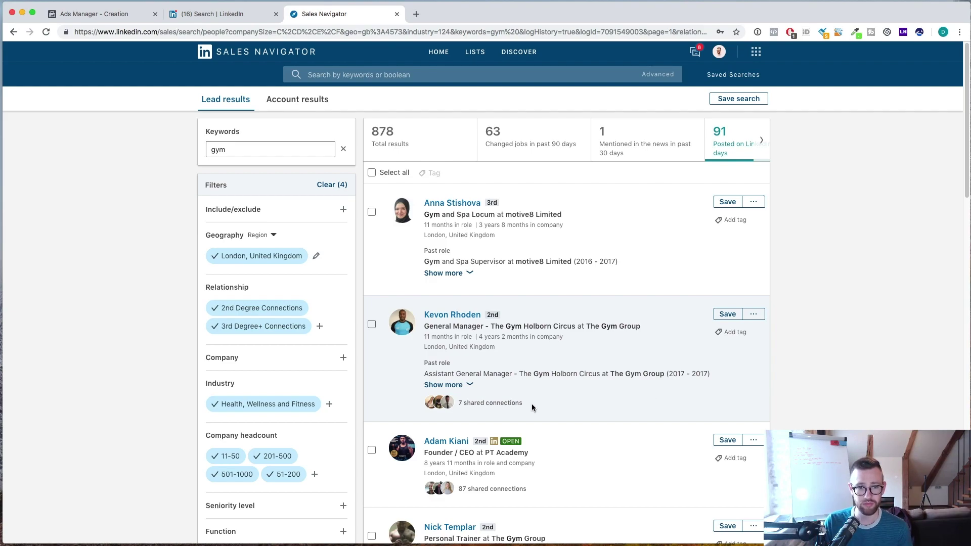
Step: Expand the Gym Group manager's three past roles and highlight the gym location in his headline
left_click(445, 385)
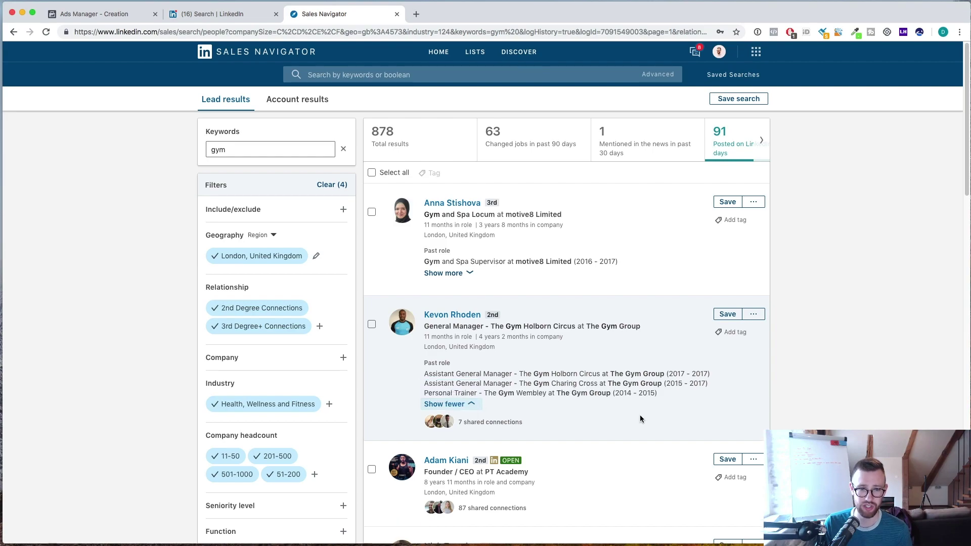
scroll(583, 412, "down", 1)
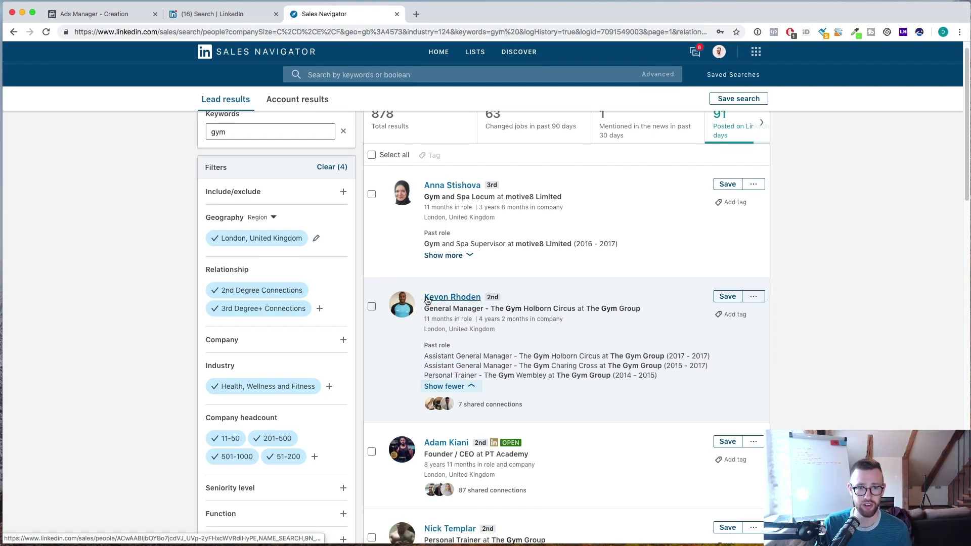
left_click_drag(505, 308, 607, 308)
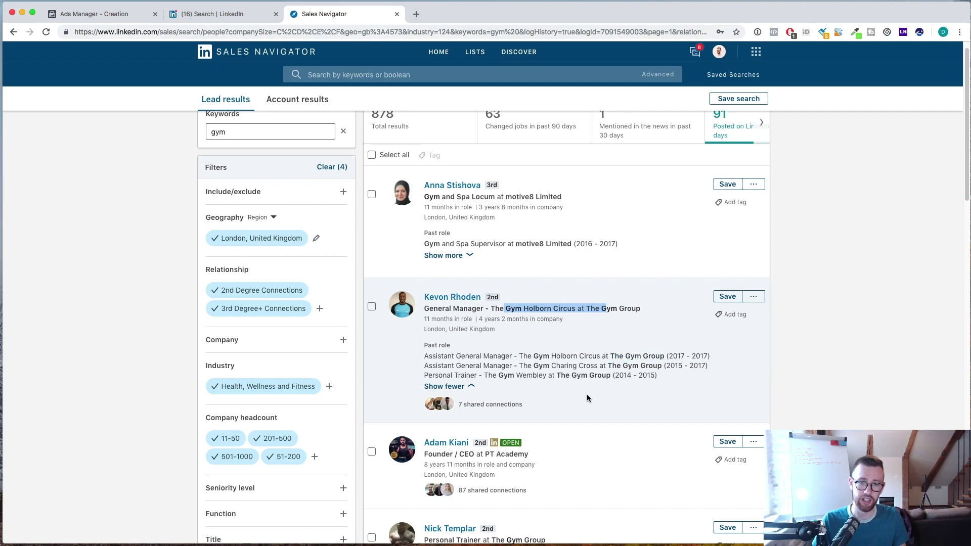
Step: Open the Gym Group manager's profile and review his 7 introduction paths
left_click(449, 298)
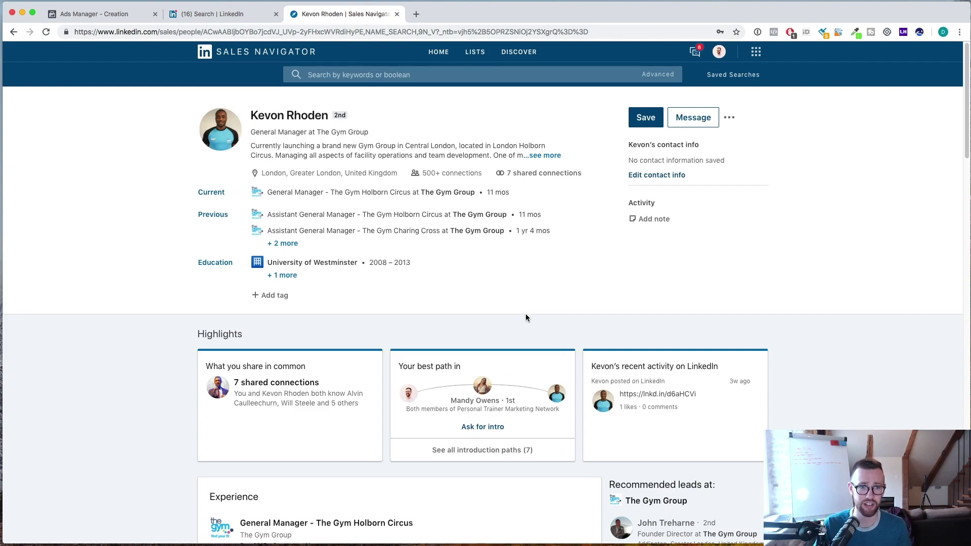
scroll(546, 350, "down", 1)
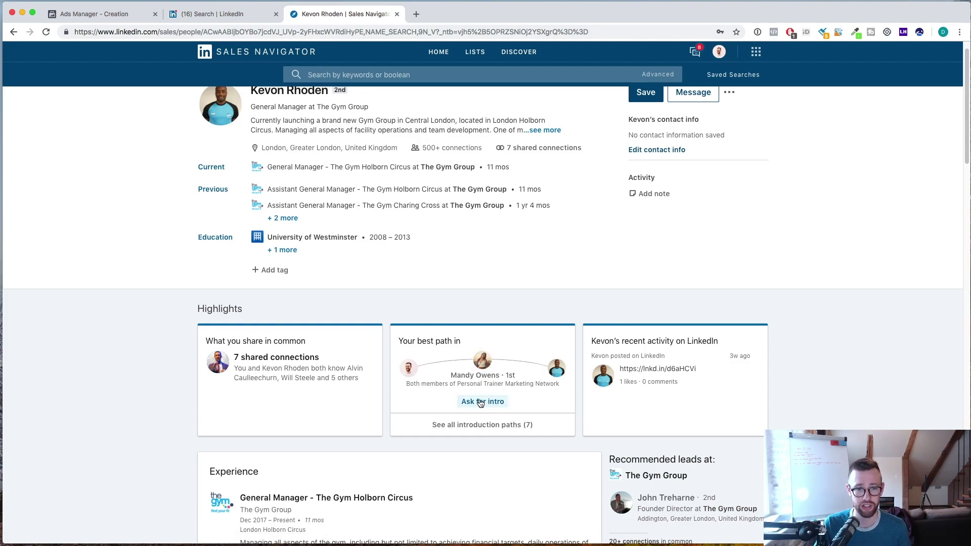
left_click(473, 426)
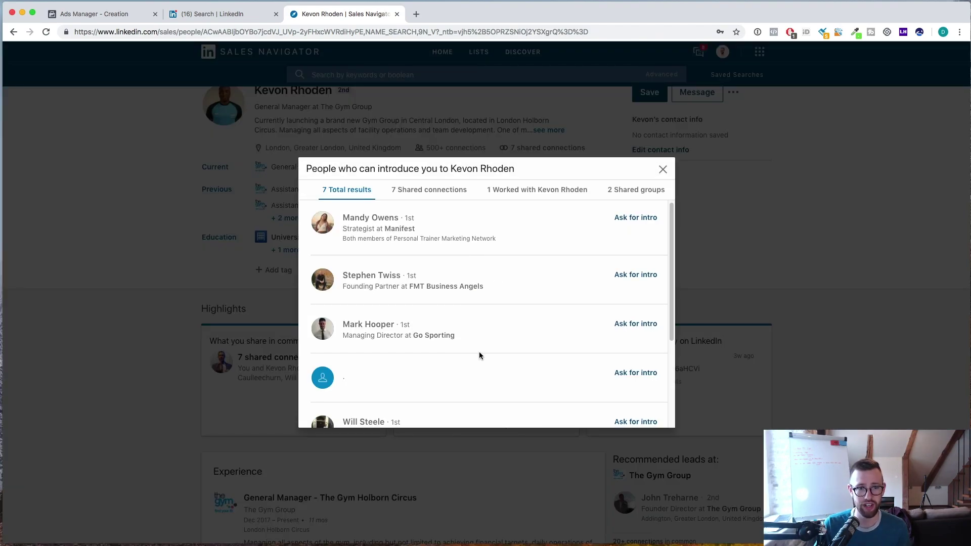
scroll(480, 354, "down", 4)
left_click(663, 170)
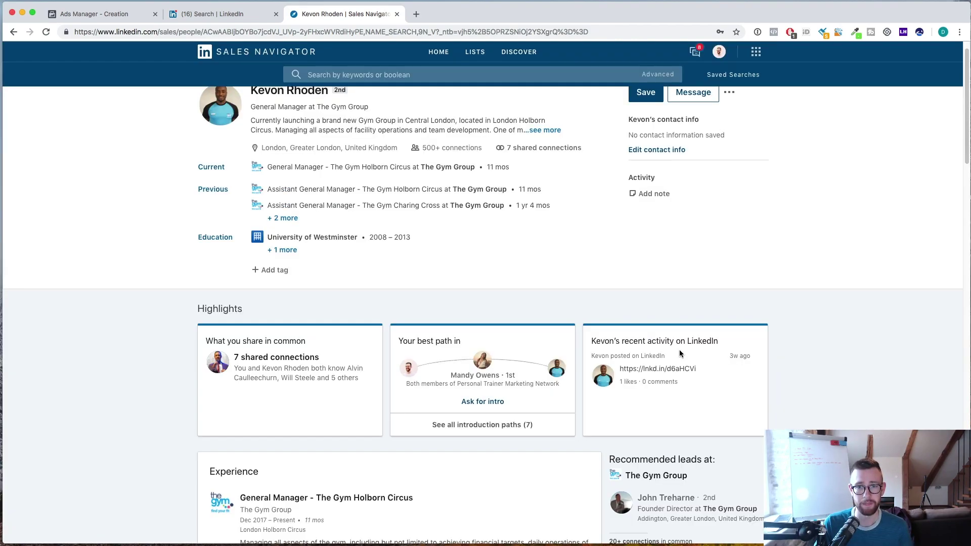
scroll(660, 395, "down", 2)
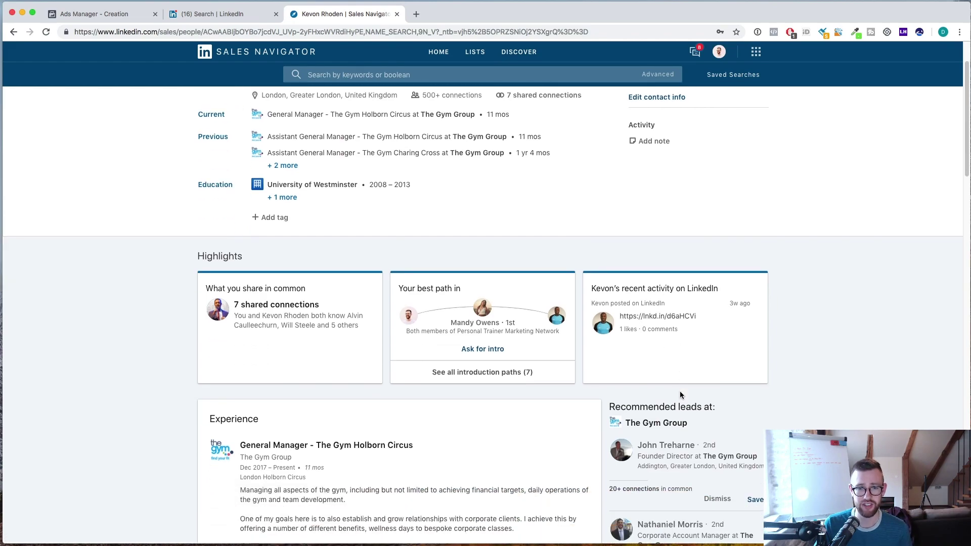
Step: Open the lead's recent post, view its linked Personal Trainer Recruitment Day listing, then return
left_click(662, 316)
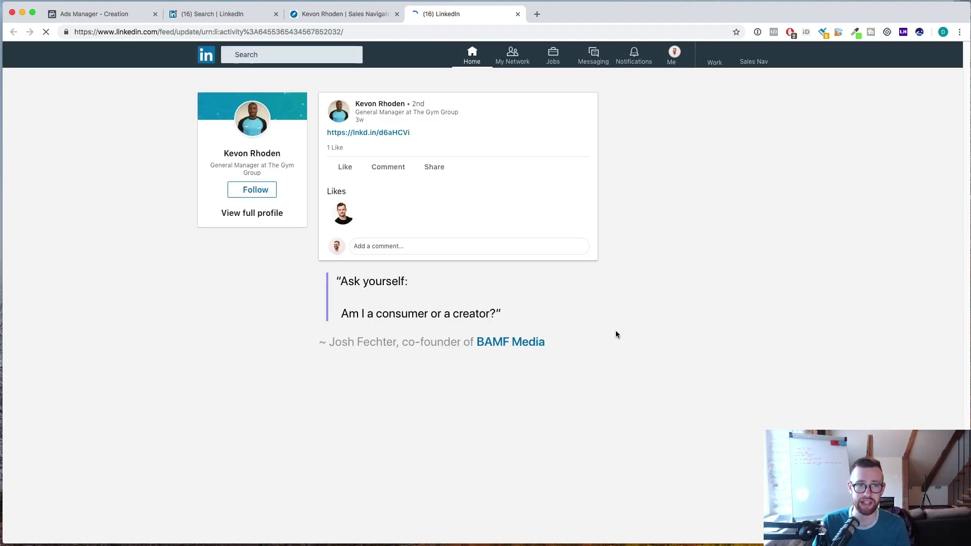
left_click(390, 133)
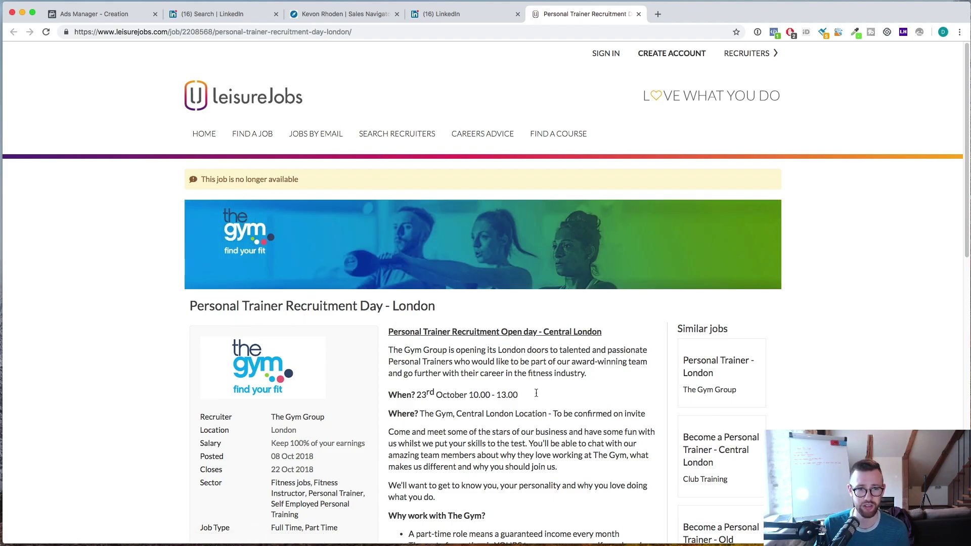
scroll(554, 268, "down", 4)
scroll(555, 268, "up", 4)
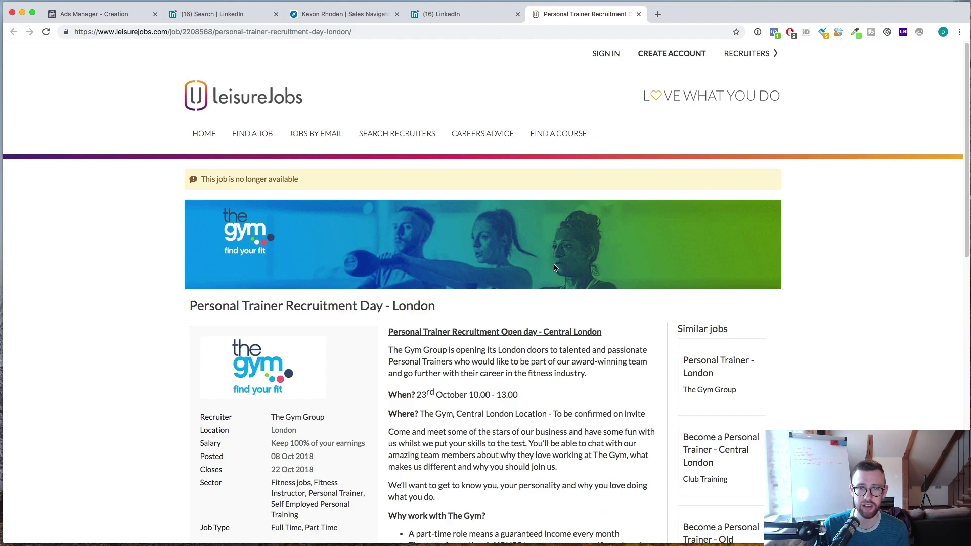
left_click(461, 12)
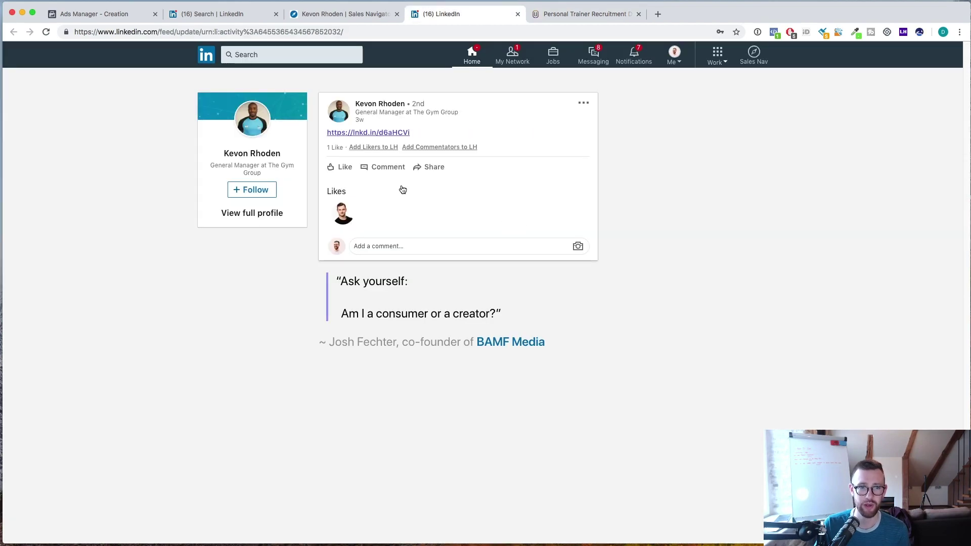
Step: Switch back to the Gym Group manager's Sales Navigator profile and scroll through Highlights and Experience
left_click(349, 13)
scroll(617, 400, "down", 4)
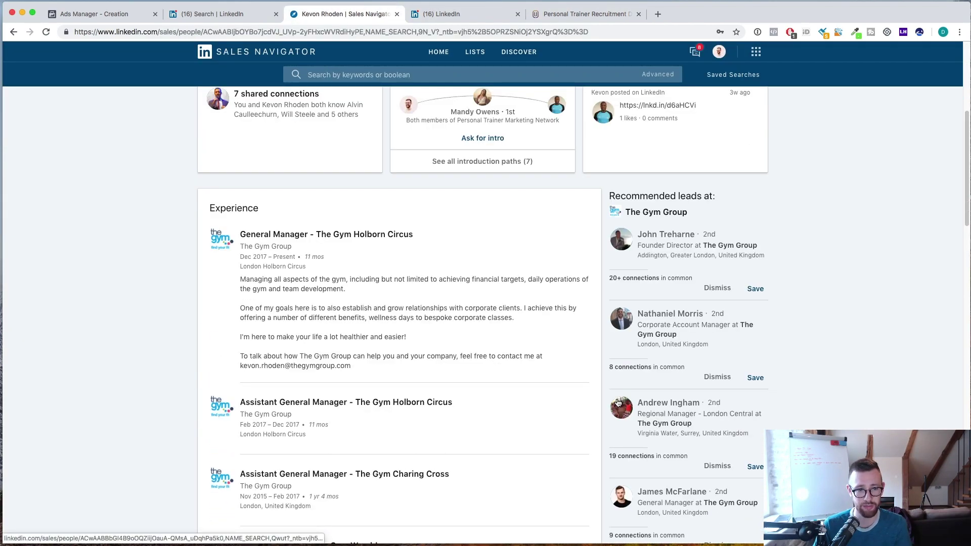
scroll(538, 361, "up", 6)
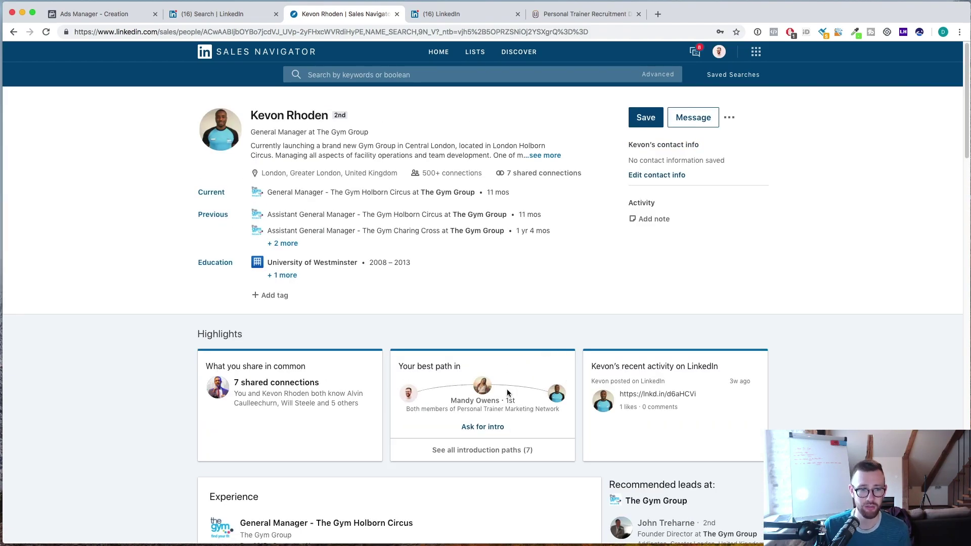
scroll(507, 387, "down", 3)
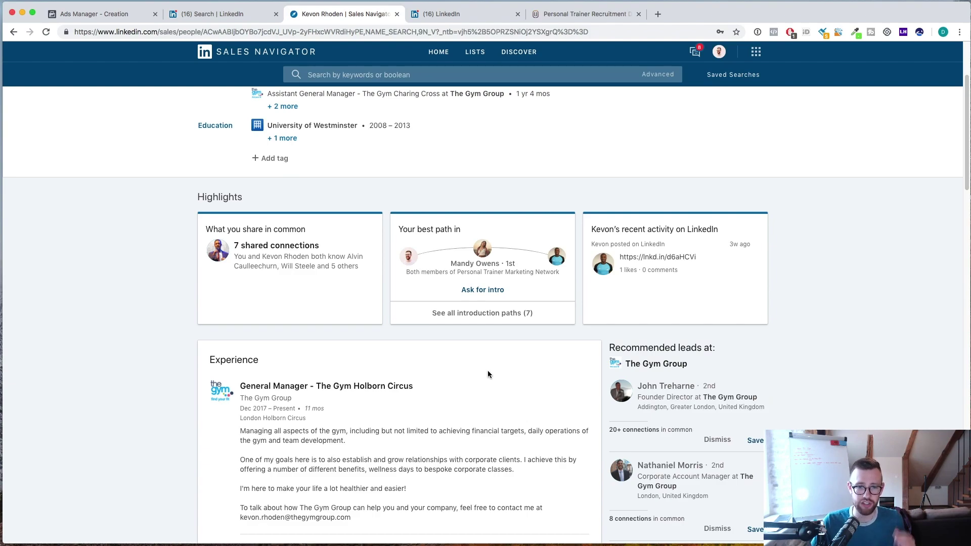
scroll(488, 374, "down", 5)
scroll(488, 374, "up", 8)
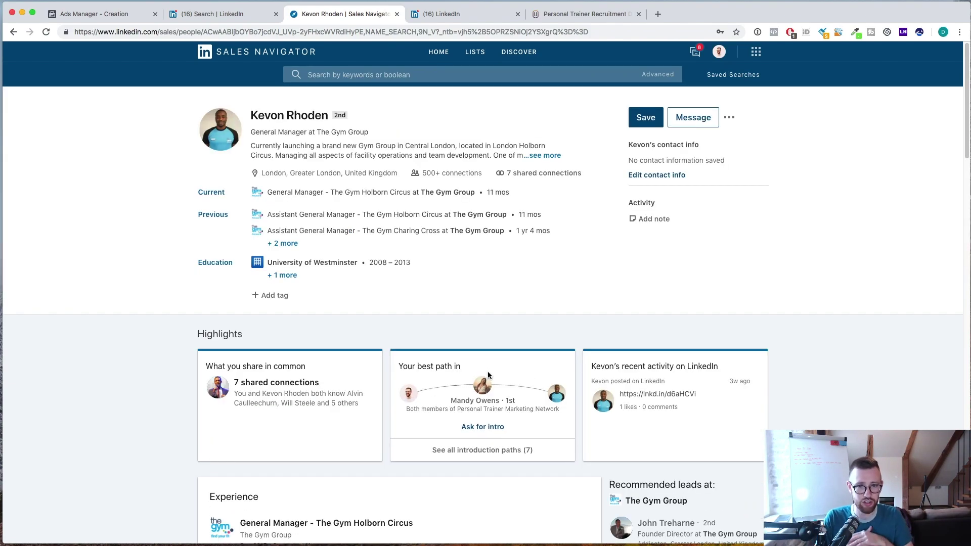